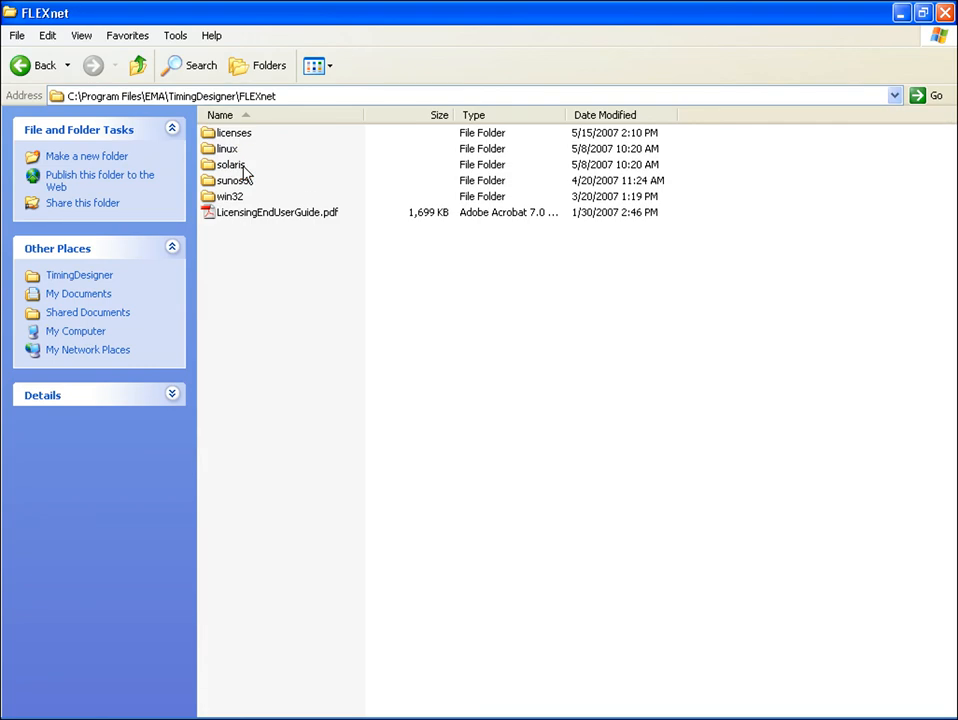
# Step: Switch to the TD90001 License Files.txt document in Notepad and copy the full license text, from the Begin line through the final # line
pyautogui.click(244, 142)
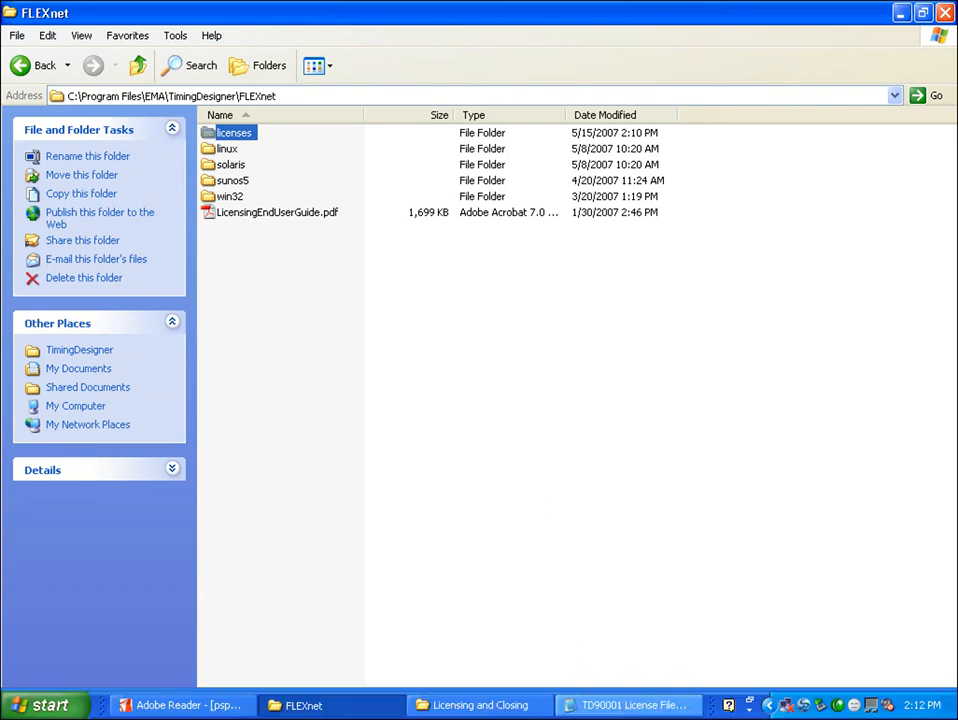
pyautogui.click(628, 708)
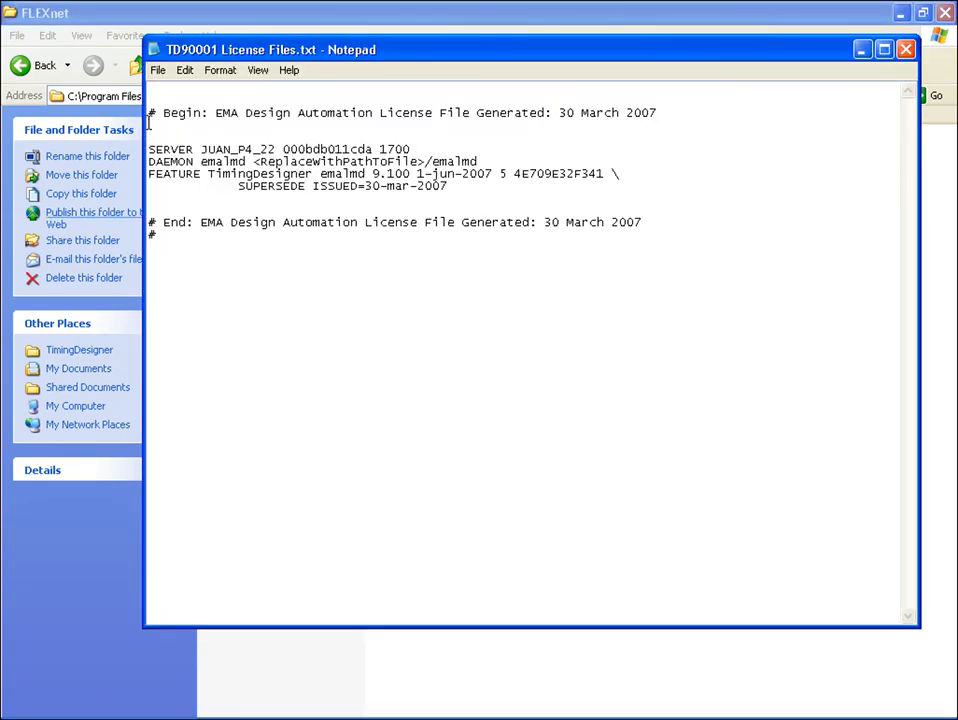
pyautogui.moveTo(150, 114); pyautogui.dragTo(184, 236)
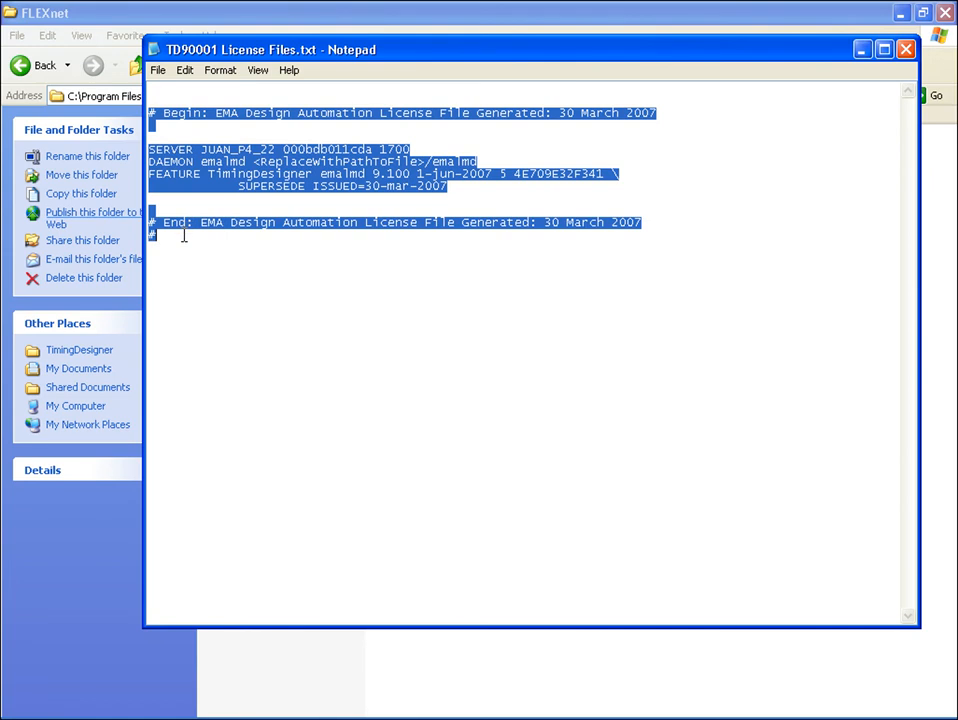
pyautogui.rightClick(263, 175)
pyautogui.click(293, 225)
# Step: Switch back to the FLEXnet folder in Windows Explorer, open its licenses folder and select license.dat
pyautogui.click(692, 18)
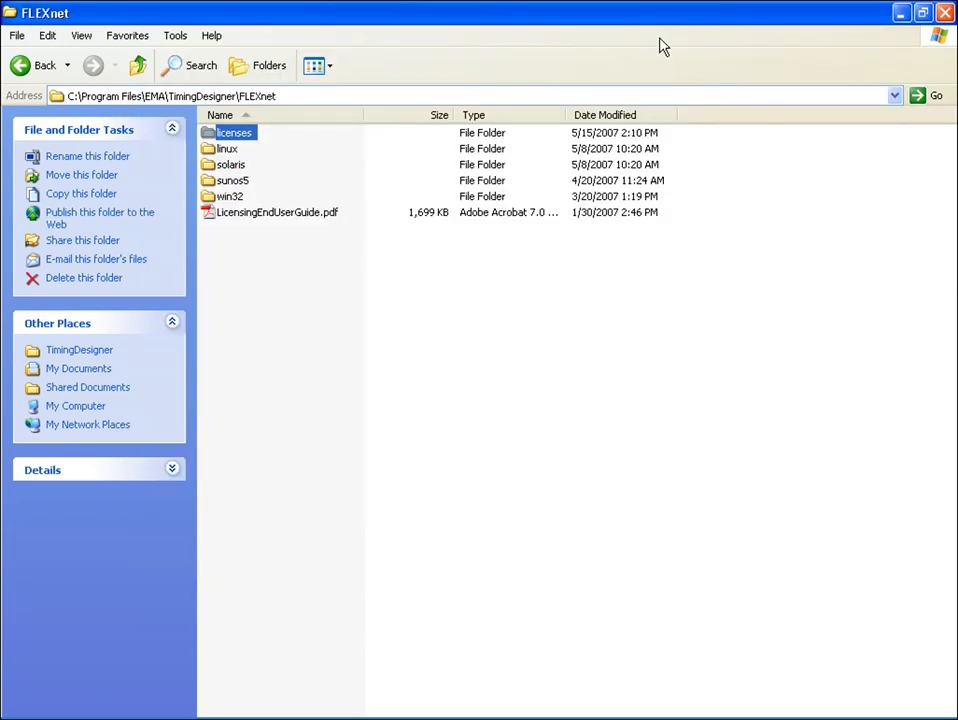
pyautogui.doubleClick(238, 133)
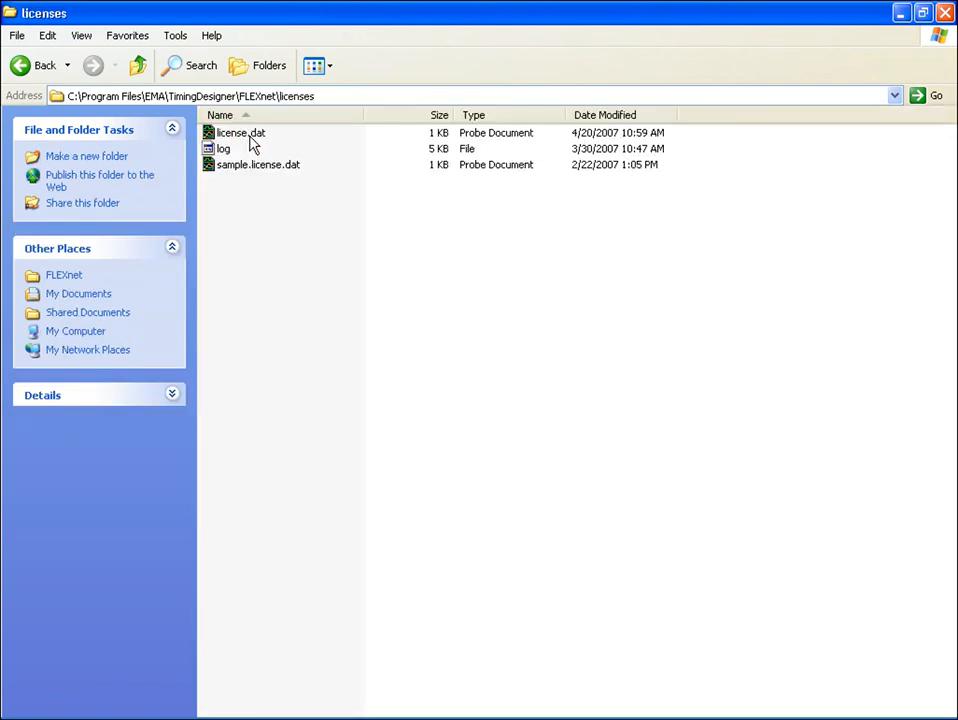
pyautogui.click(252, 142)
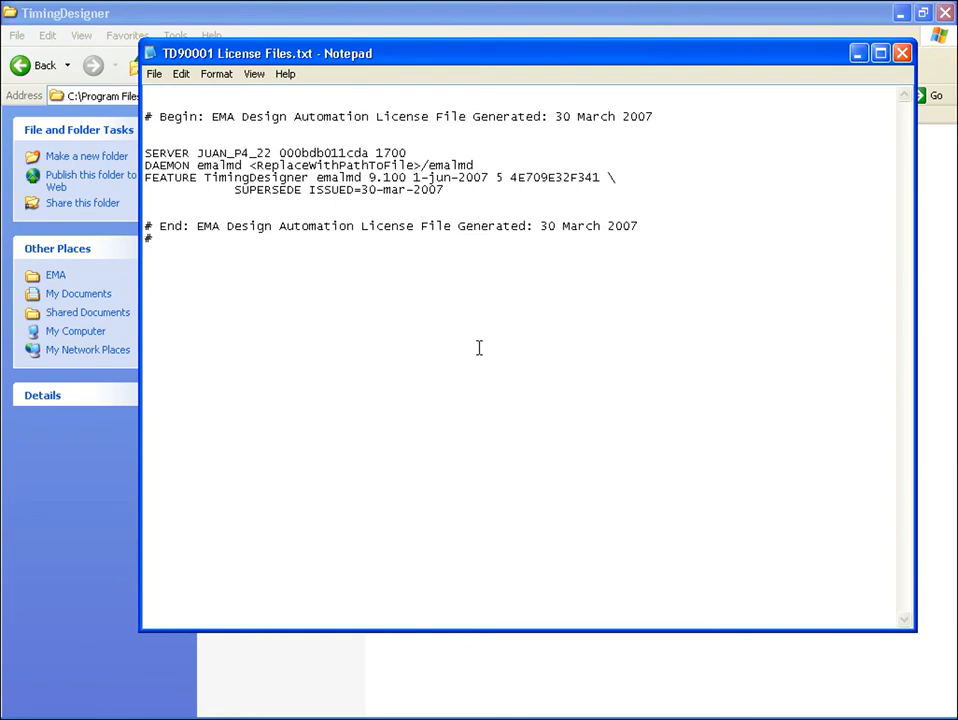
# Step: Examine the SERVER line of the license text, covering the host name, the host ID and the port number
pyautogui.moveTo(146, 153); pyautogui.dragTo(407, 153)
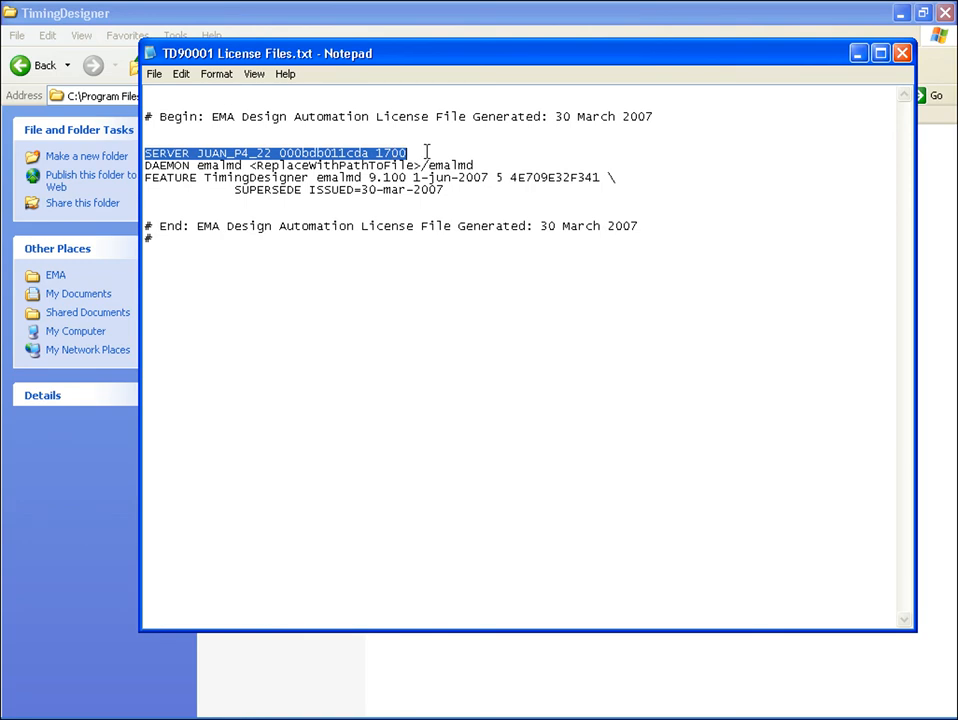
pyautogui.click(301, 152)
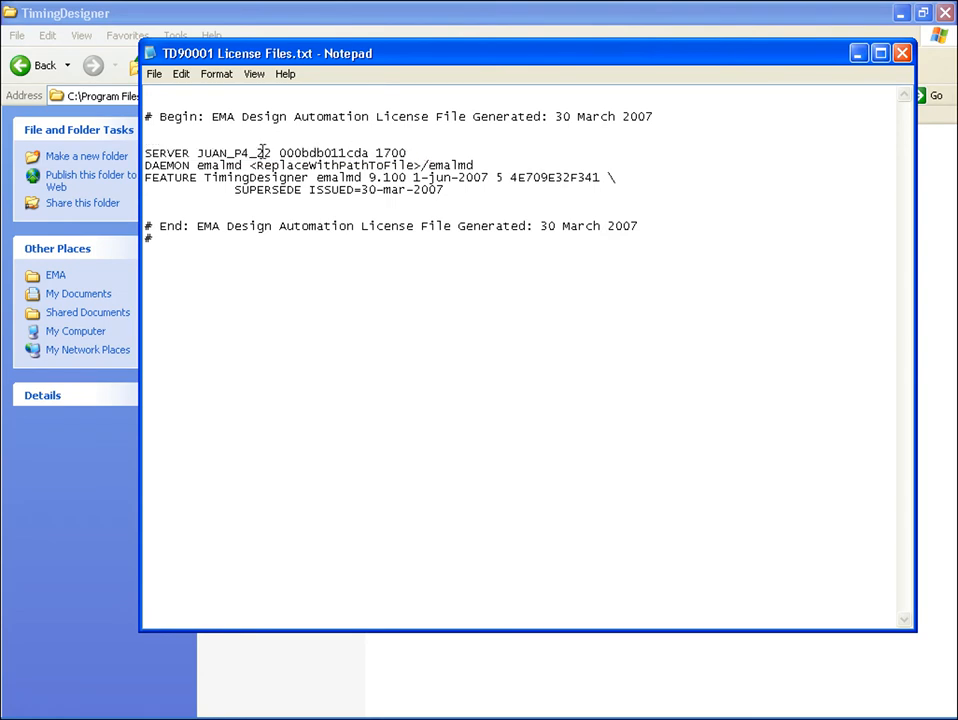
pyautogui.moveTo(198, 152); pyautogui.dragTo(271, 150)
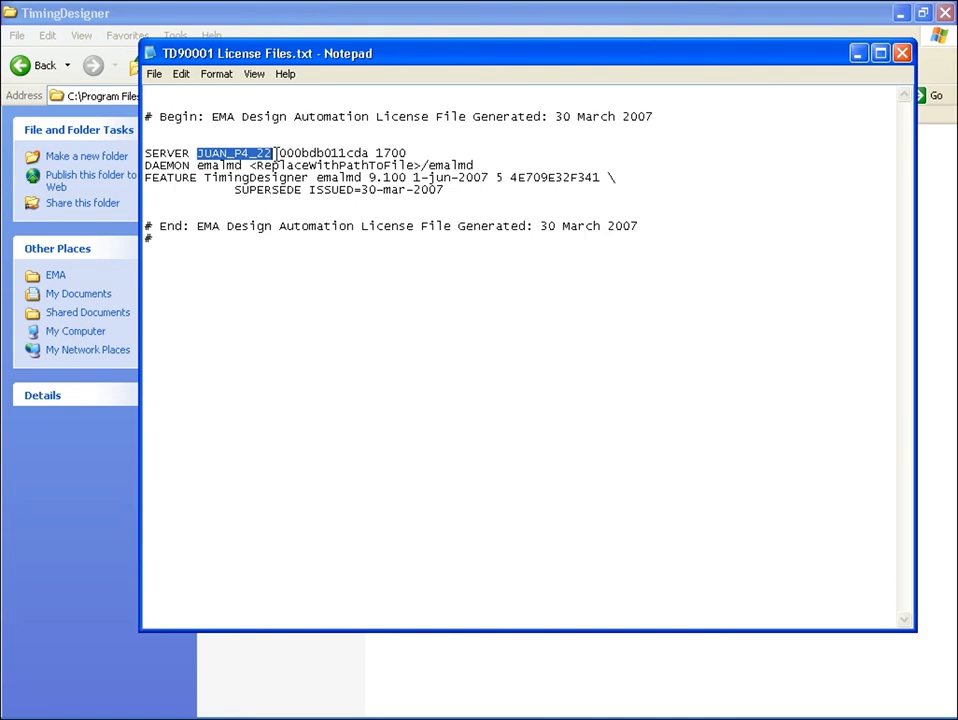
pyautogui.moveTo(279, 153); pyautogui.dragTo(372, 153)
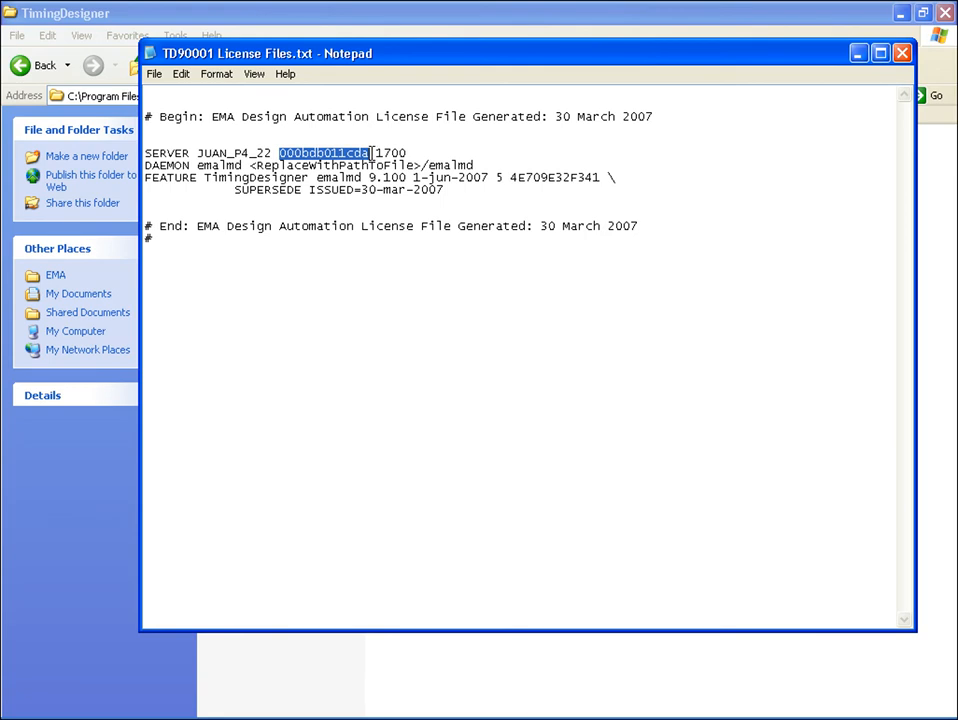
pyautogui.click(376, 153)
pyautogui.moveTo(376, 153); pyautogui.dragTo(417, 152)
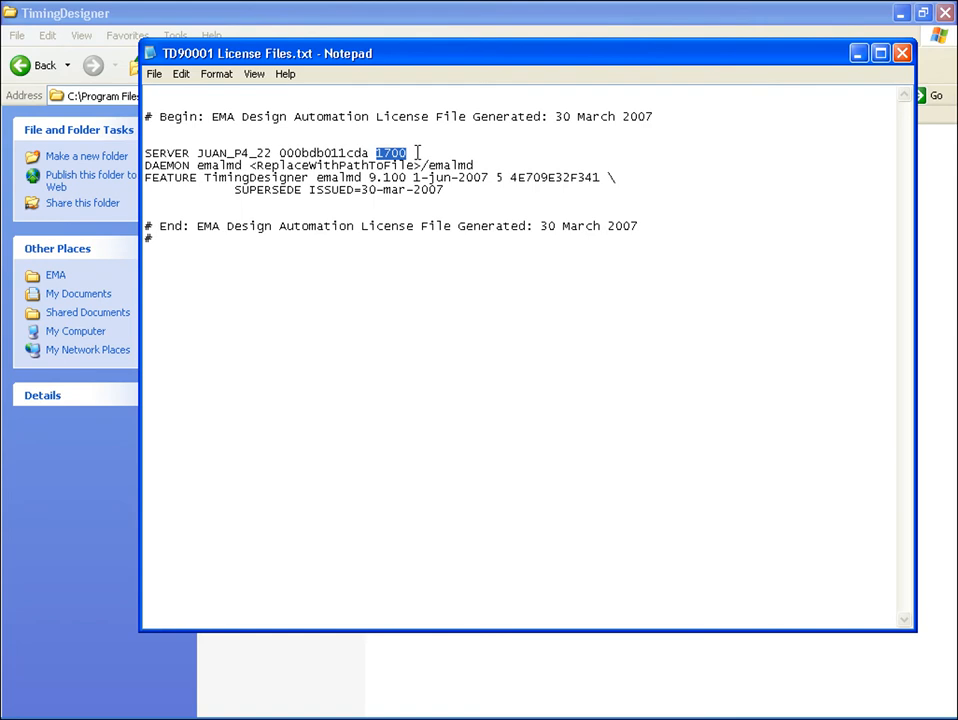
pyautogui.click(418, 152)
# Step: Replace the path placeholder in the DAEMON line with C:\Program Files\EMA\TimingDesigner\FLEXnet\licenses\ and enclose the whole path including emalmd in double quotes
pyautogui.moveTo(145, 165); pyautogui.dragTo(487, 160)
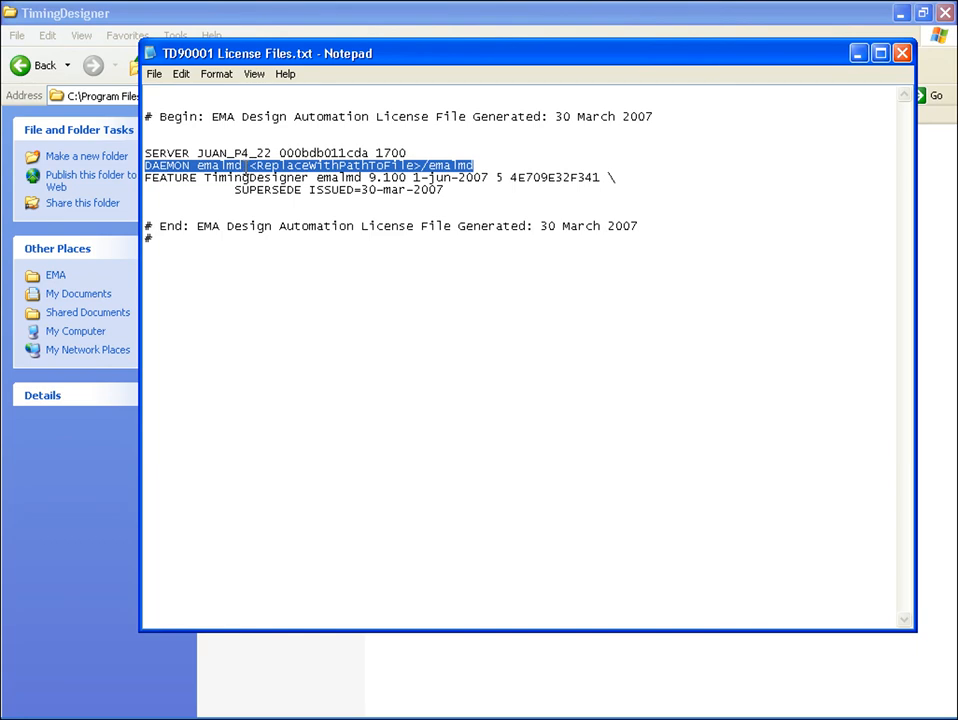
pyautogui.click(249, 165)
pyautogui.moveTo(249, 165); pyautogui.dragTo(425, 166)
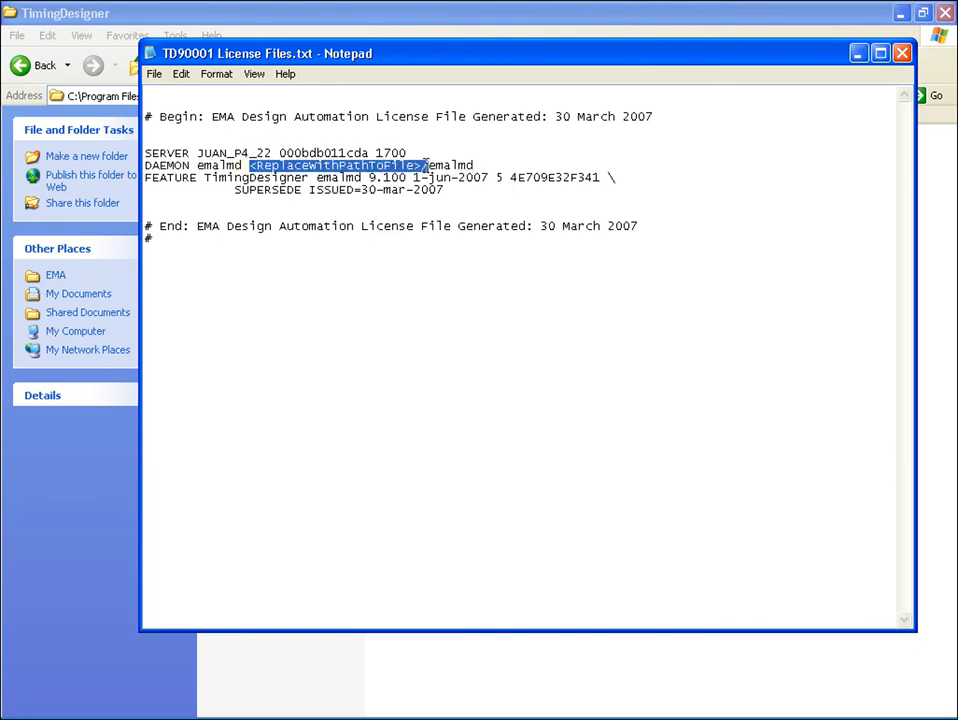
pyautogui.hotkey('ctrl', 'v')
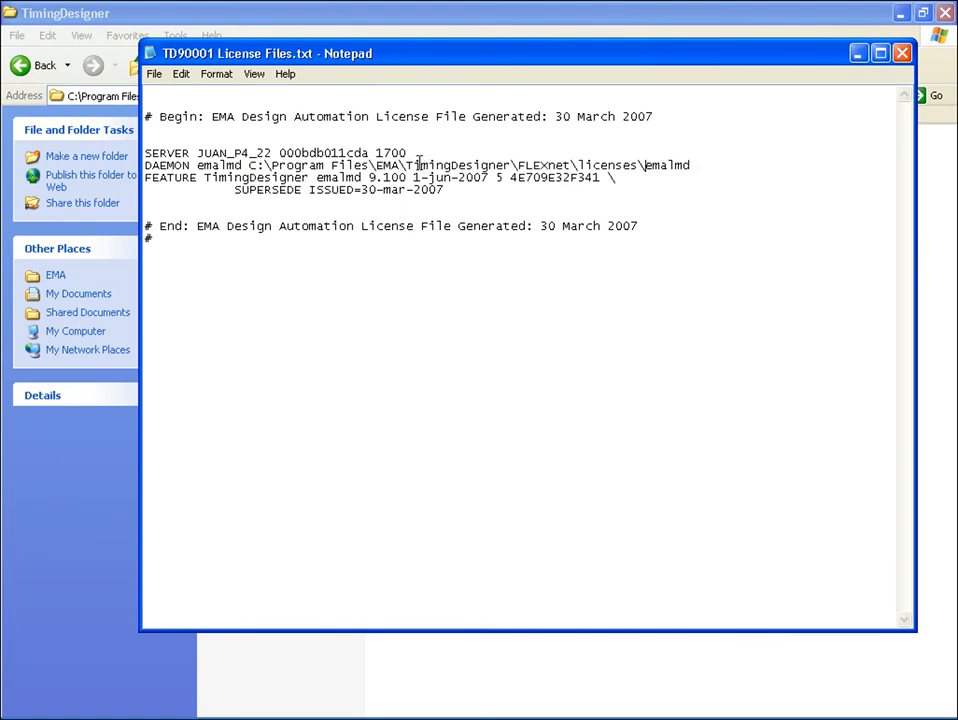
pyautogui.click(249, 165)
pyautogui.write('"')
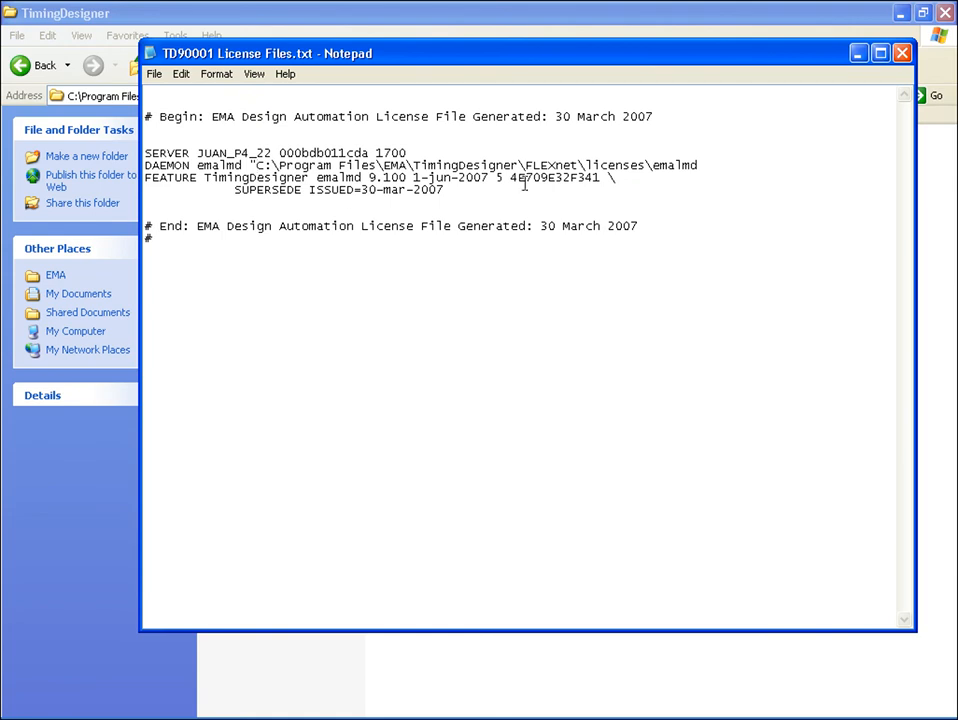
pyautogui.click(700, 165)
pyautogui.write('"')
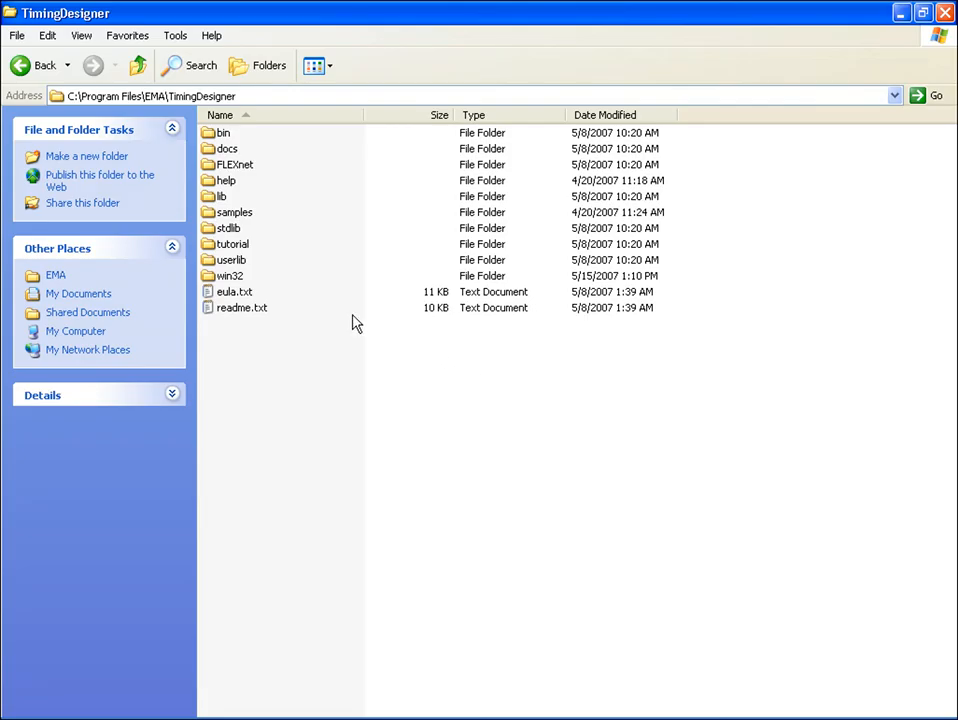
# Step: Open the FLEXnet folder inside TimingDesigner and look over its linux, solaris, sunos5 and win32 platform folders
pyautogui.doubleClick(243, 167)
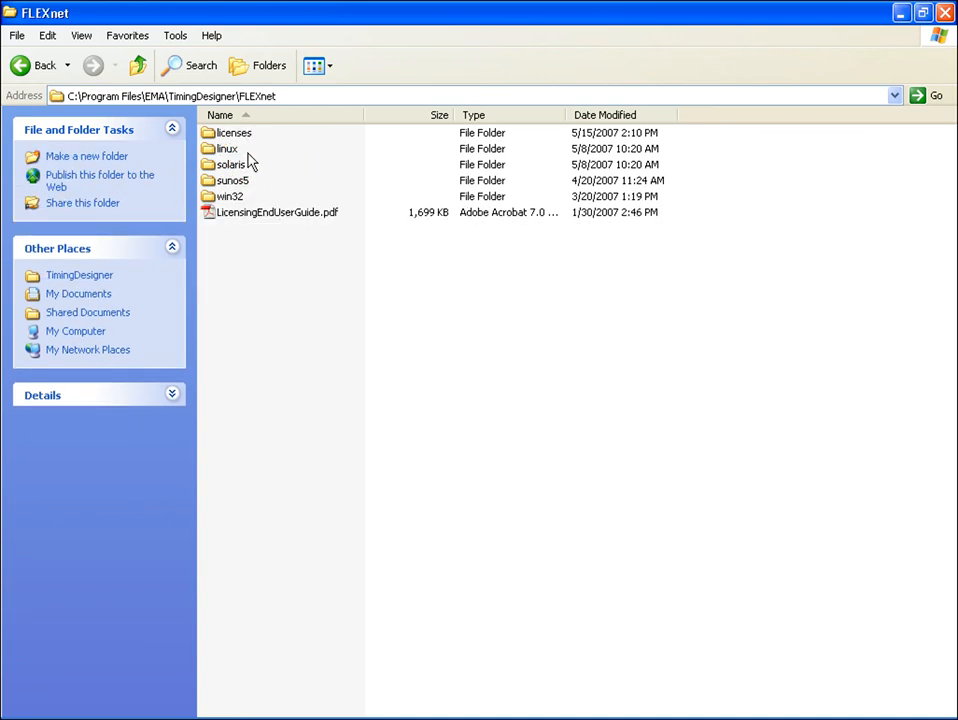
pyautogui.click(230, 150)
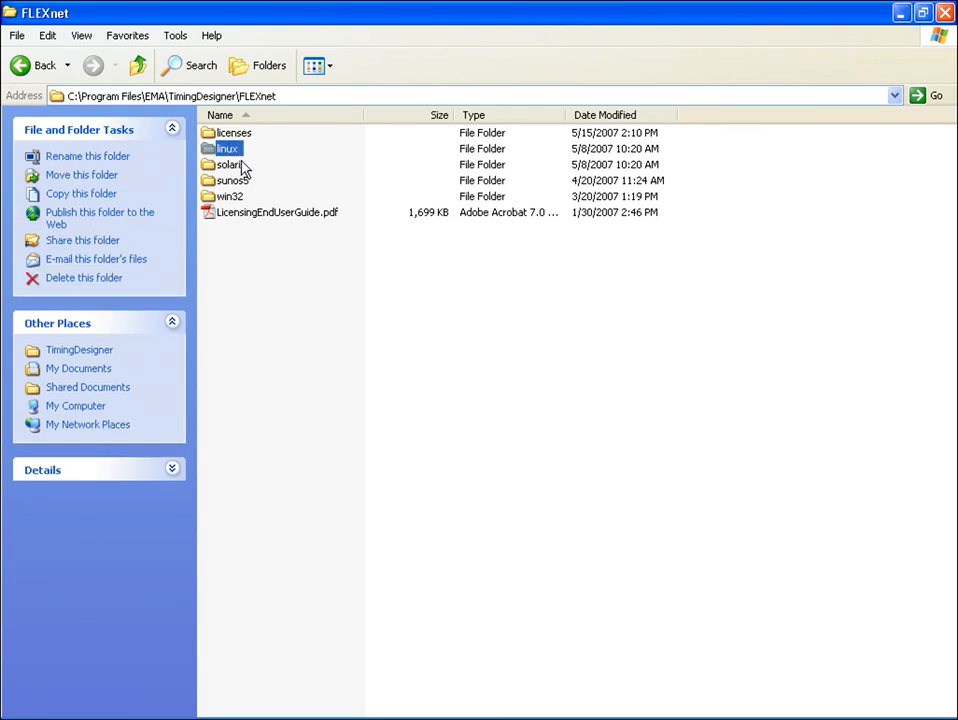
pyautogui.click(226, 166)
pyautogui.click(229, 181)
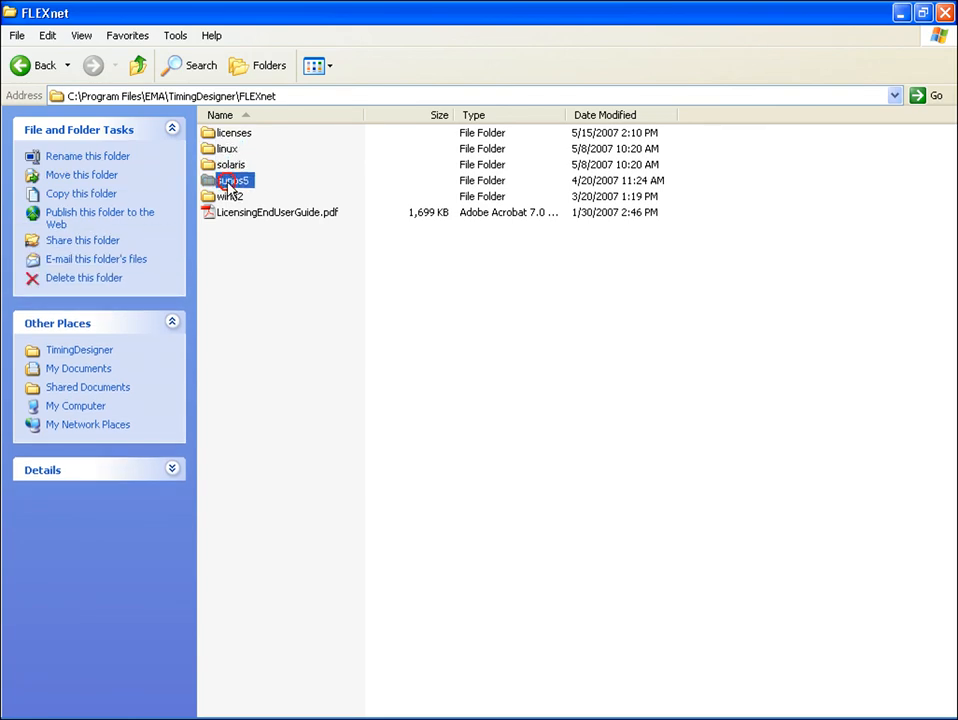
pyautogui.click(236, 197)
pyautogui.click(272, 260)
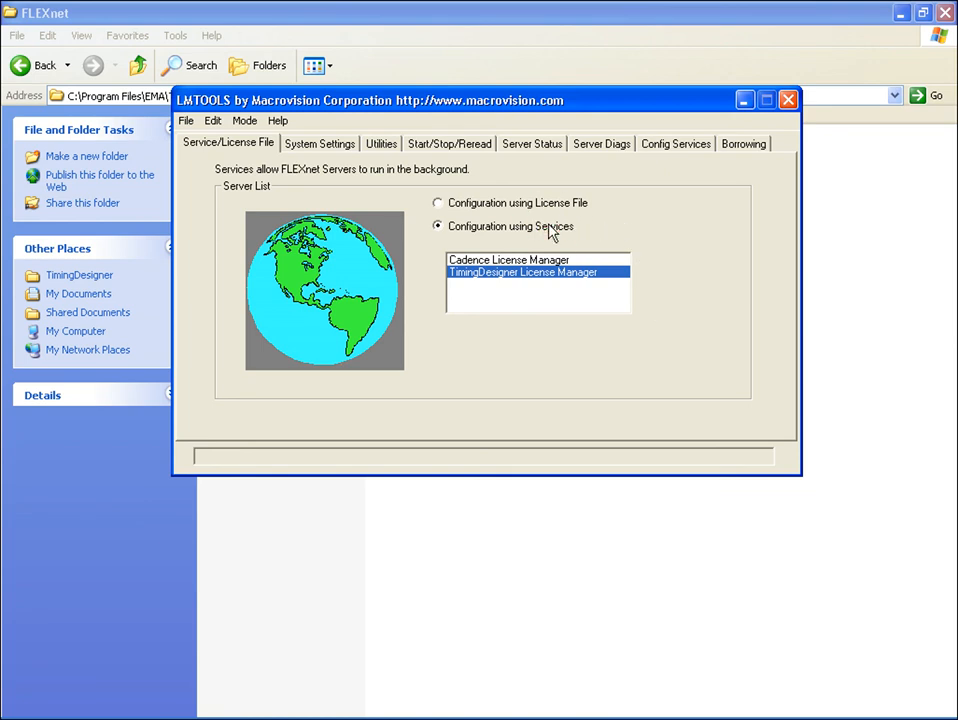
# Step: Open the service configuration in LMTOOLS and select the service name of the TimingDesigner License Manager
pyautogui.click(656, 146)
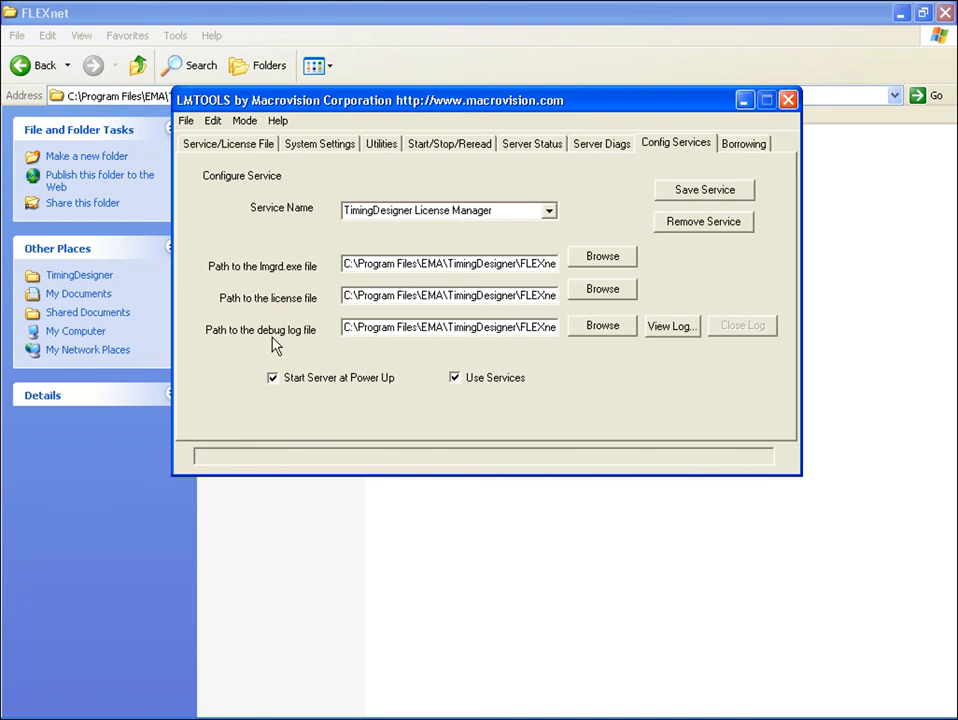
pyautogui.click(420, 208)
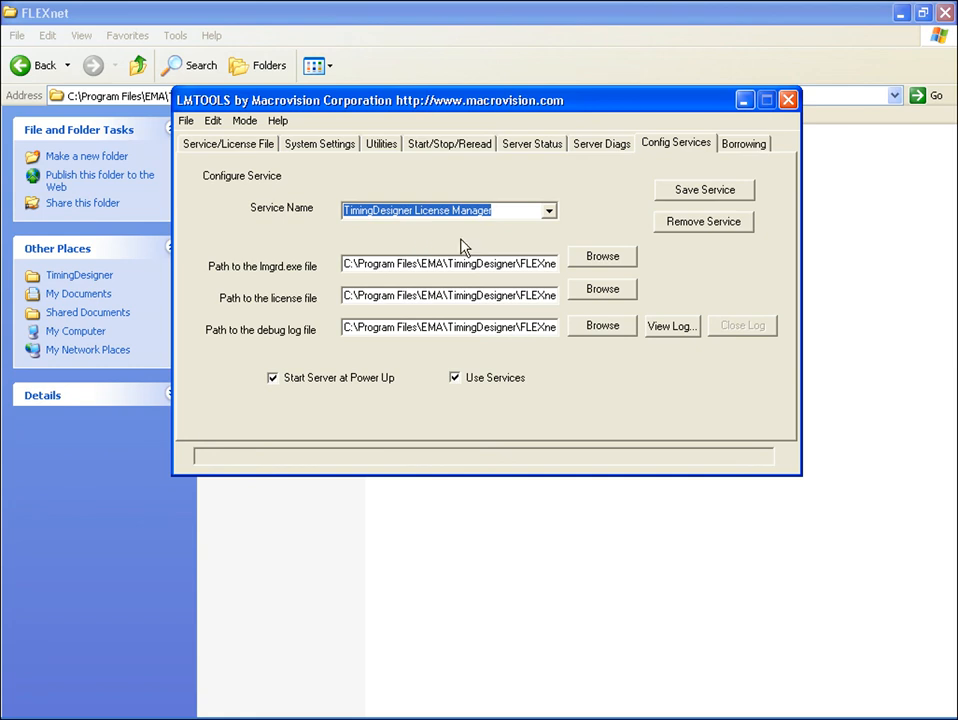
pyautogui.click(605, 258)
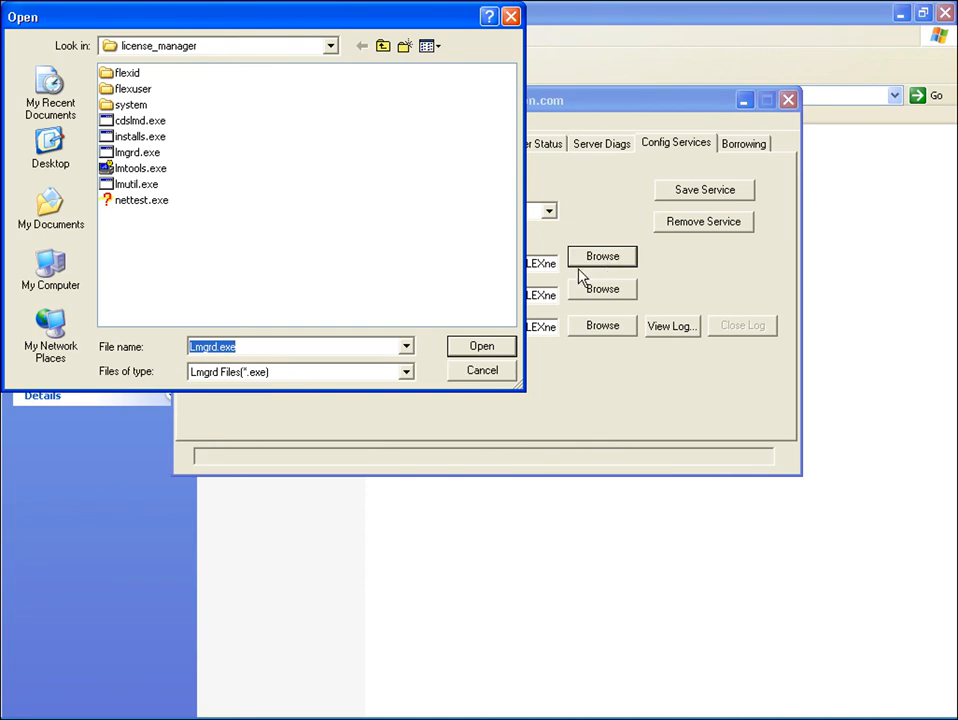
pyautogui.click(125, 153)
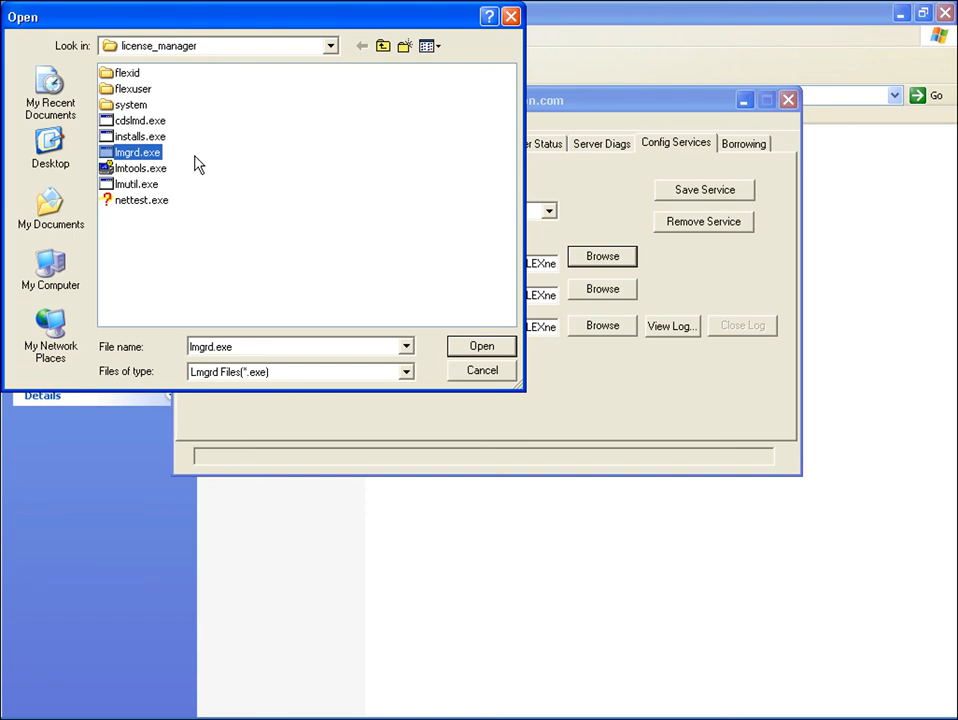
pyautogui.click(500, 376)
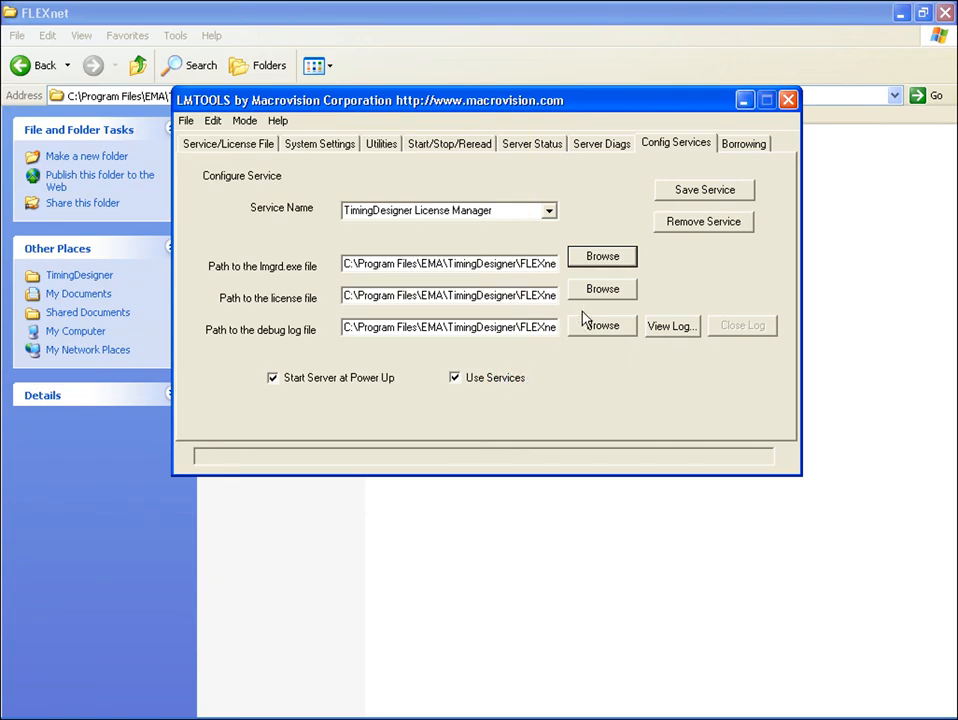
pyautogui.click(614, 293)
pyautogui.click(408, 372)
pyautogui.click(386, 401)
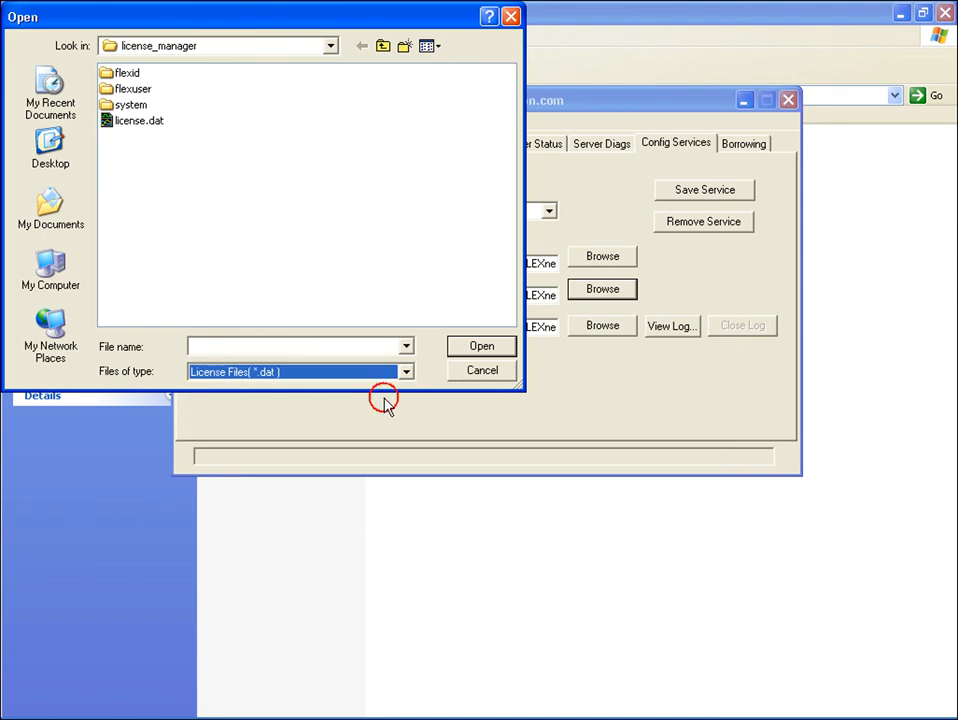
pyautogui.click(141, 122)
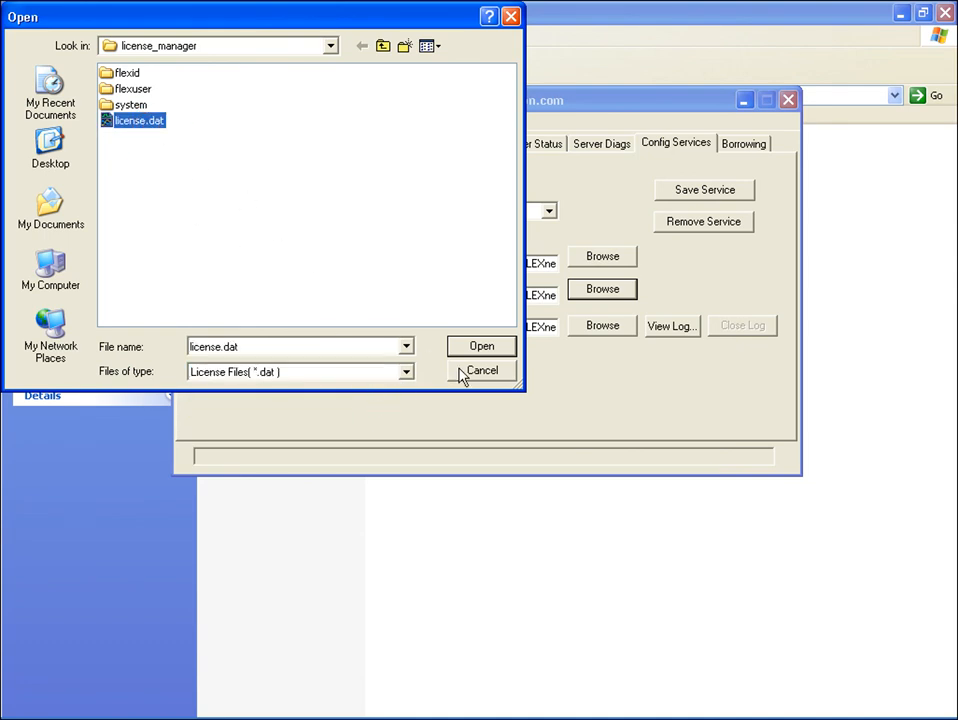
pyautogui.click(462, 372)
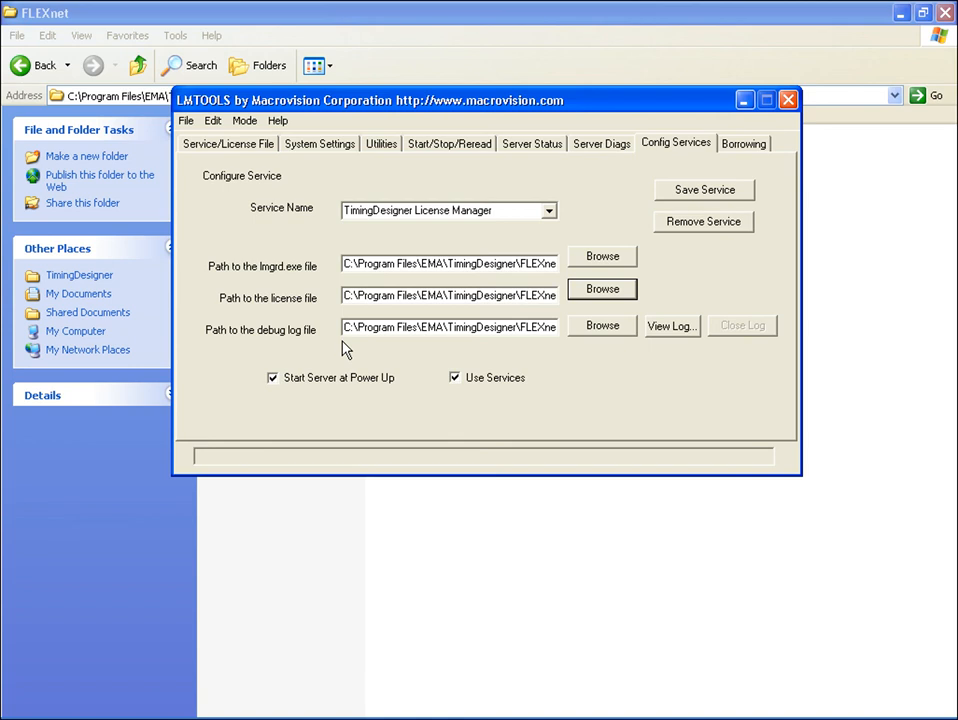
# Step: Check the full license file and debug log paths of the service, and open the controls for starting and stopping the license server
pyautogui.moveTo(343, 293); pyautogui.dragTo(669, 284)
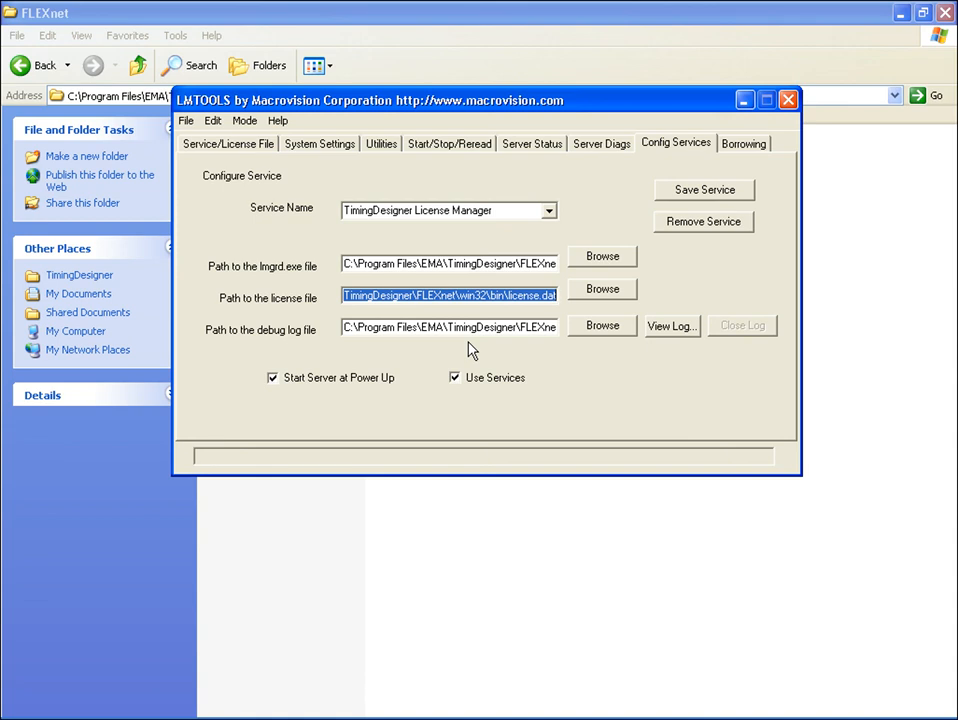
pyautogui.moveTo(344, 327); pyautogui.dragTo(866, 332)
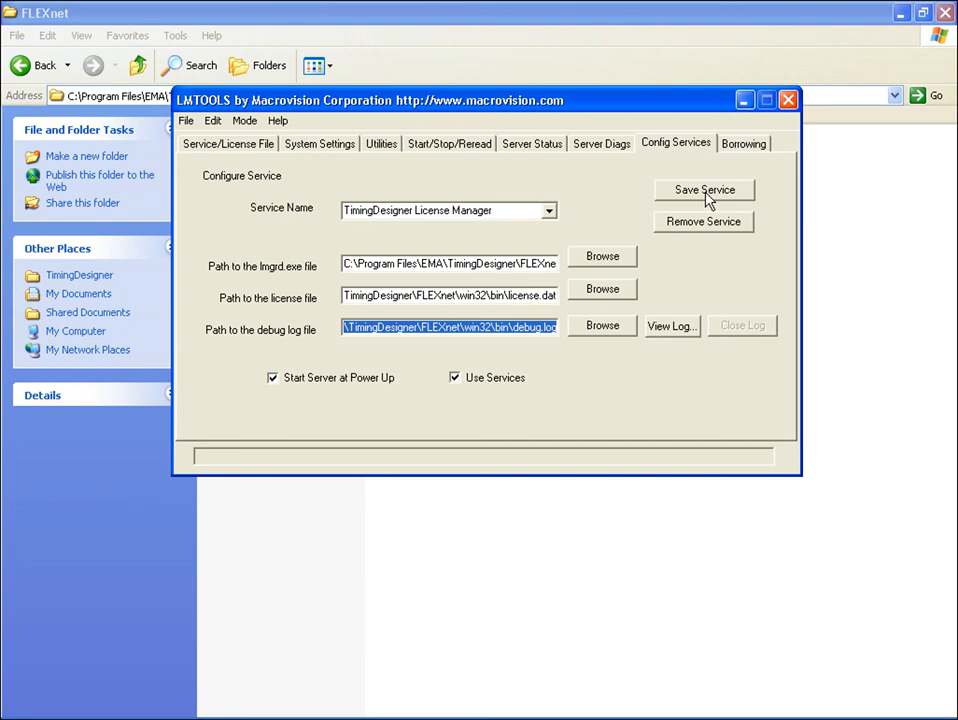
pyautogui.click(450, 152)
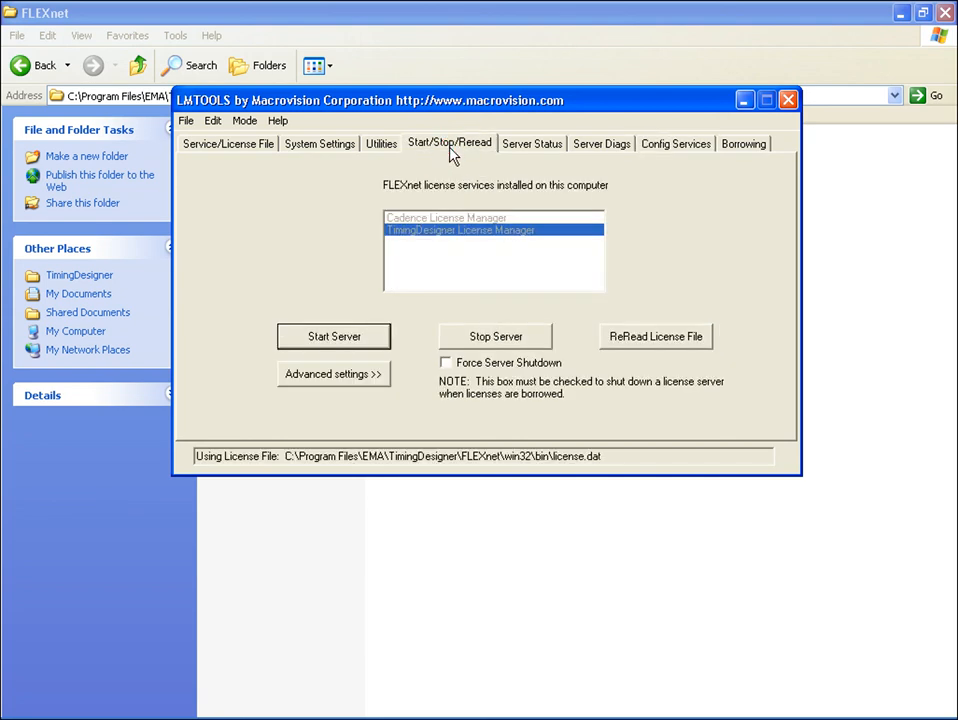